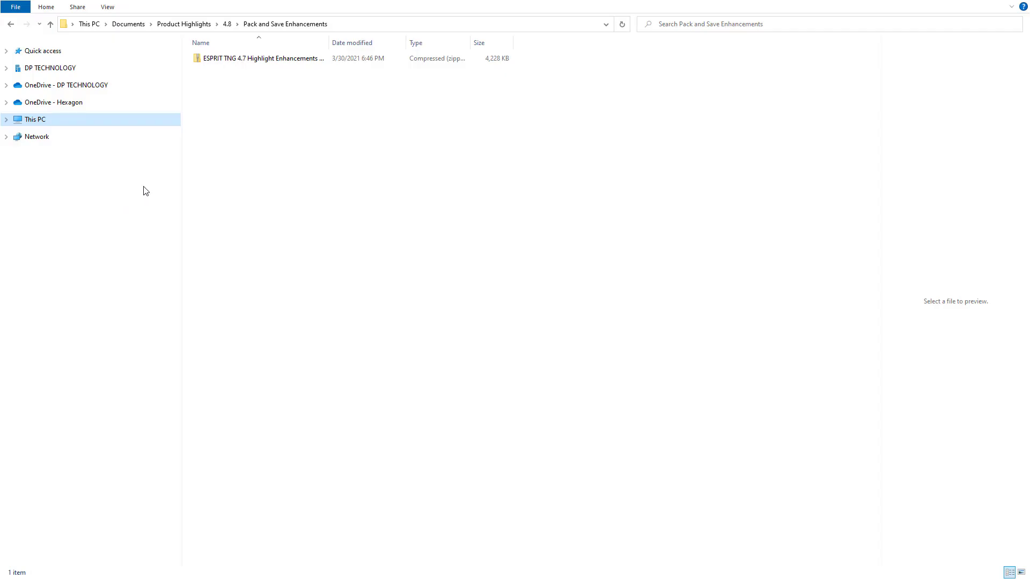
# Open the ESPRIT TNG 4.7 multi-spindle zip and its inner folder, listing its 27 files
pyautogui.doubleClick(282, 64)
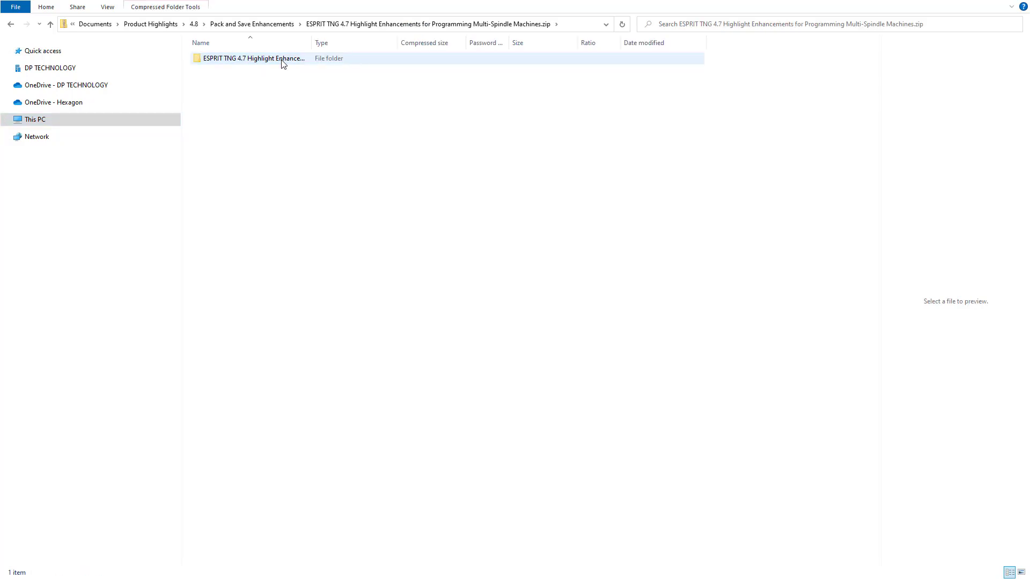
pyautogui.doubleClick(283, 59)
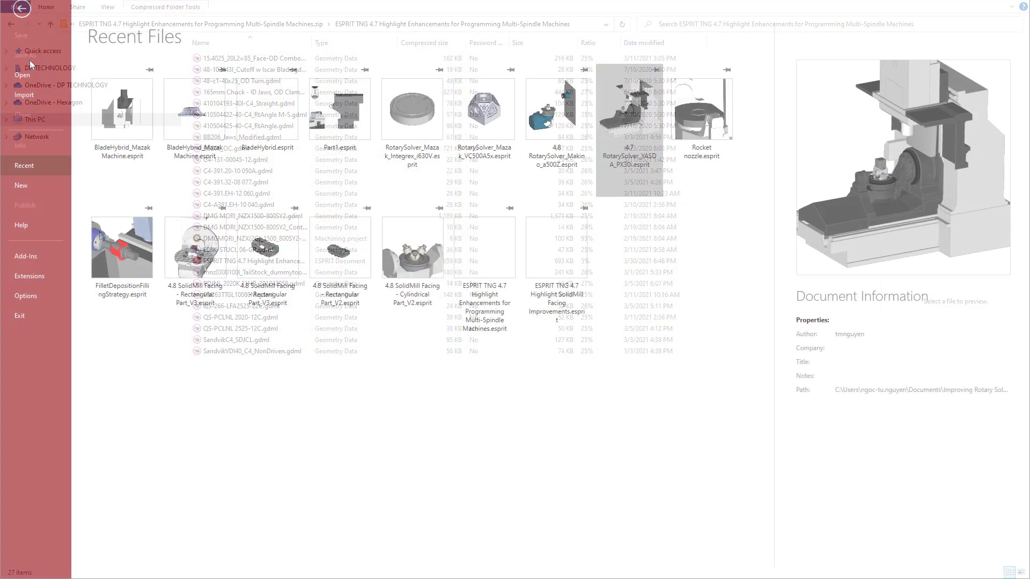
# Load the multi-spindle project zip using default-folder references and scroll through its external references
pyautogui.click(30, 60)
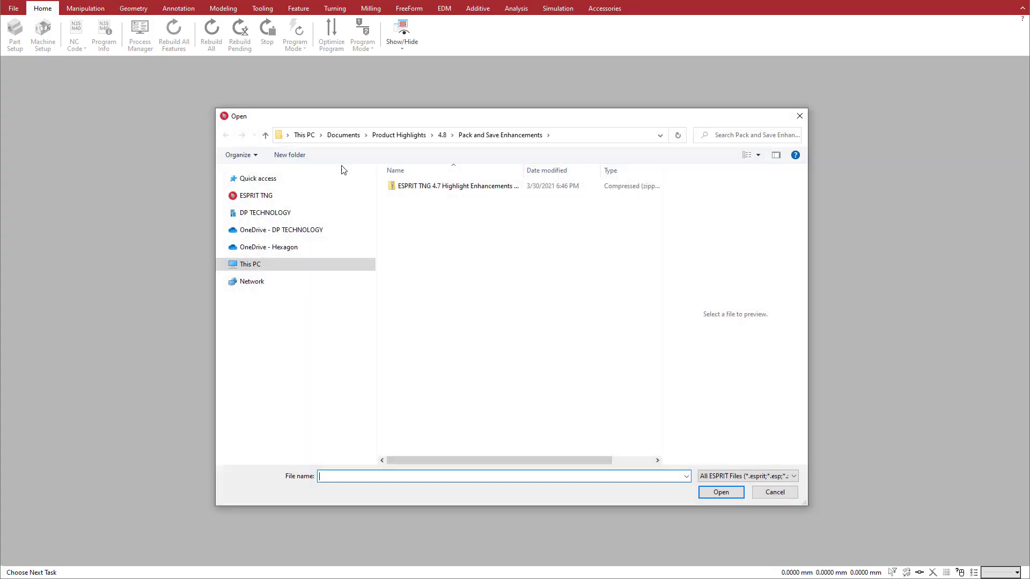
pyautogui.click(424, 187)
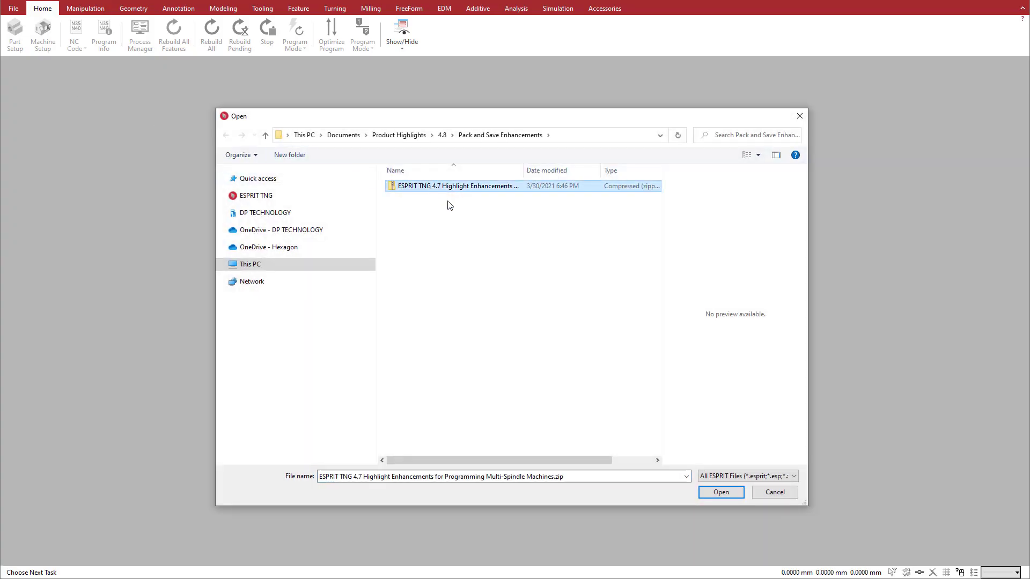
pyautogui.click(714, 492)
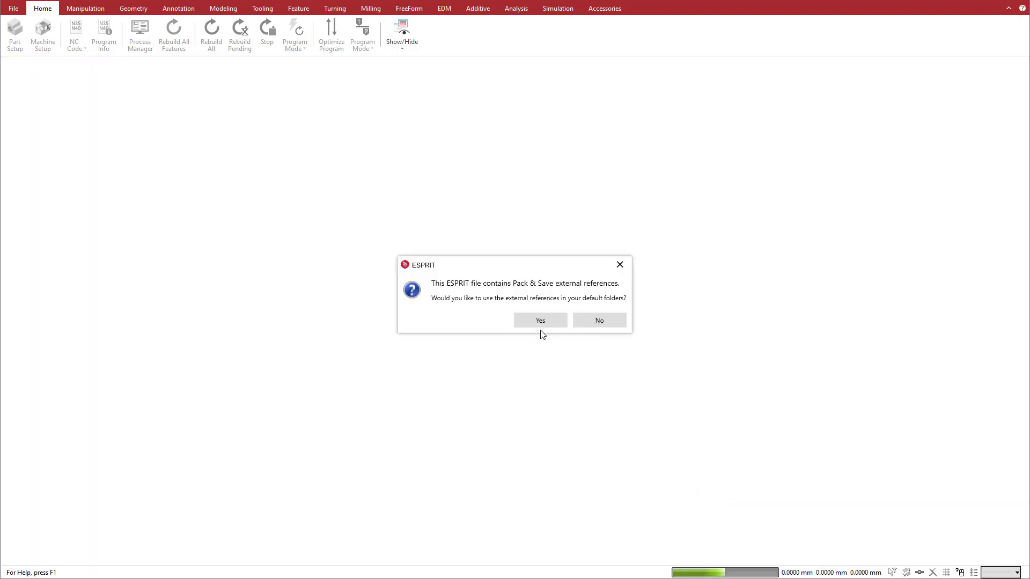
pyautogui.click(541, 321)
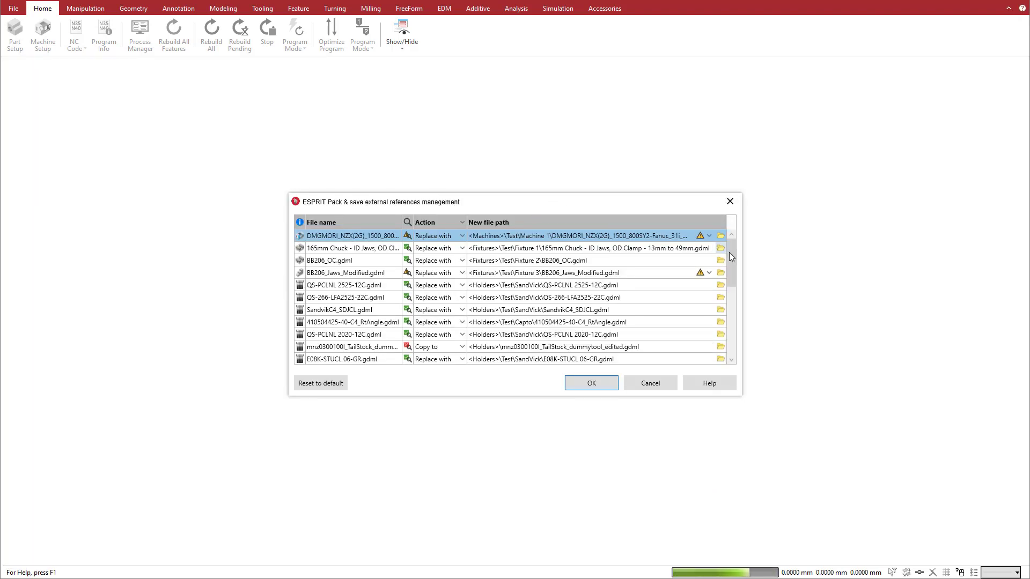
pyautogui.moveTo(729, 252); pyautogui.dragTo(719, 334)
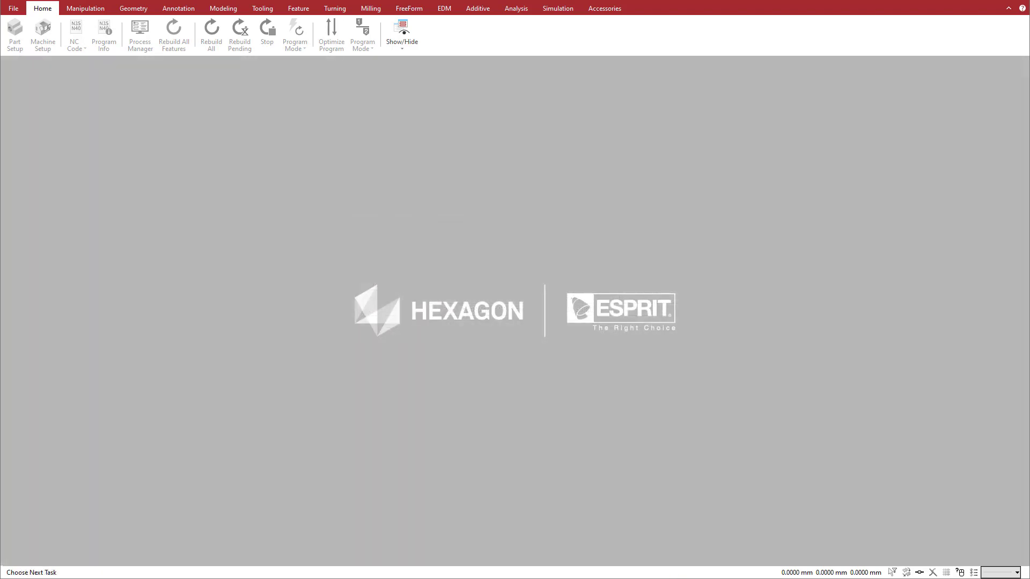
# Reopen the multi-spindle zip from the File menu, accepting references from the default folders
pyautogui.click(13, 8)
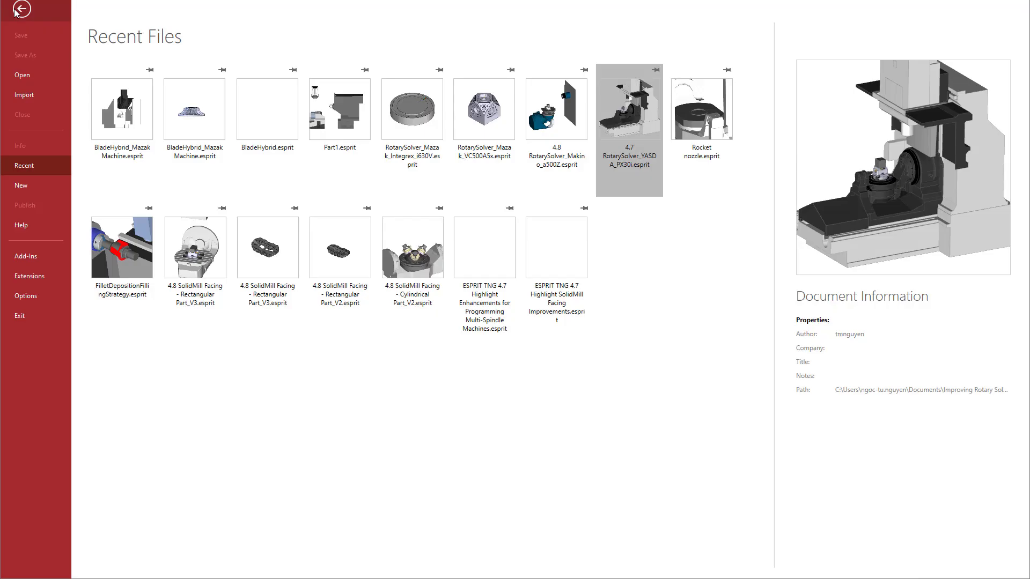
pyautogui.click(34, 74)
pyautogui.click(423, 187)
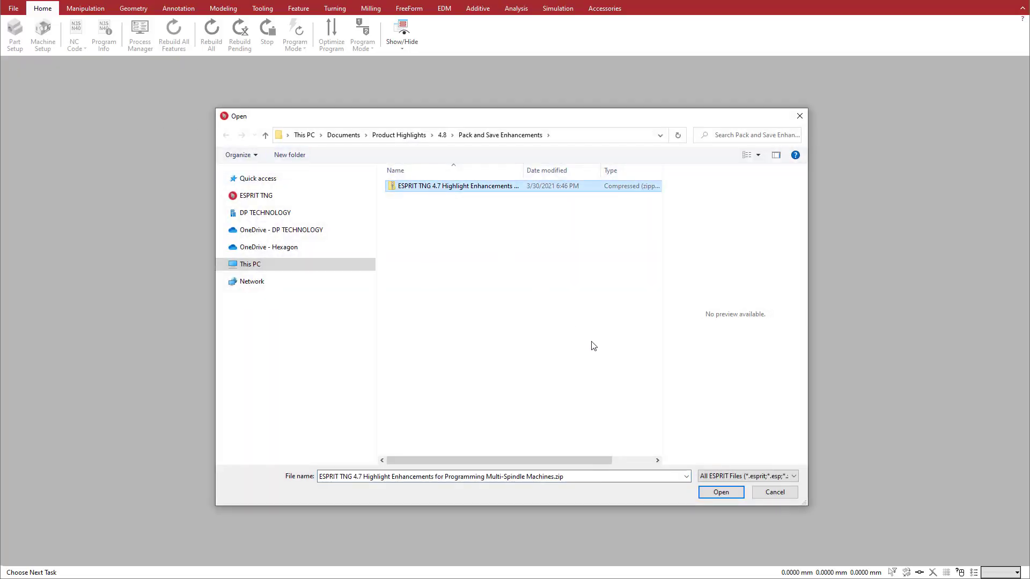
pyautogui.click(714, 493)
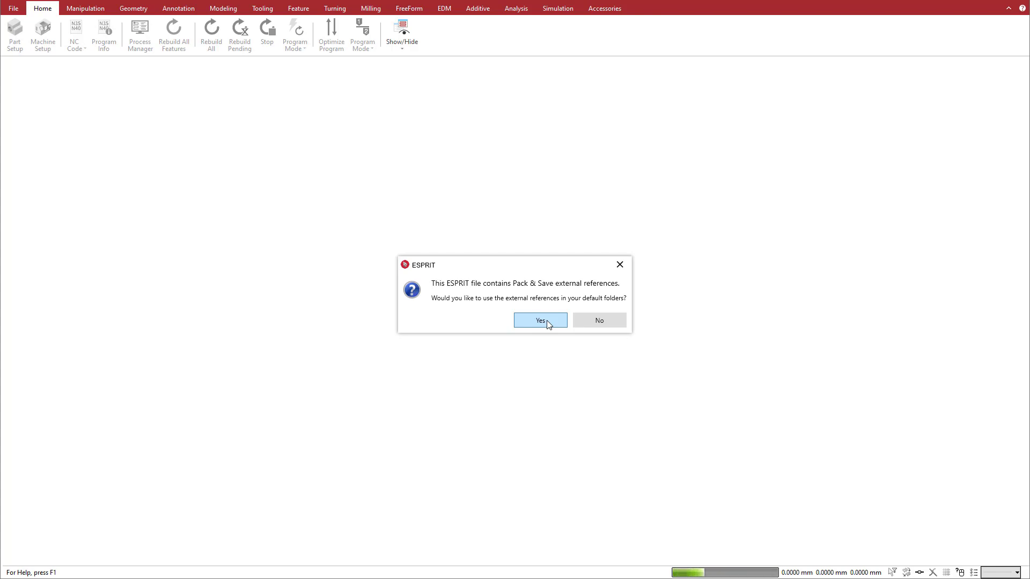
pyautogui.click(547, 324)
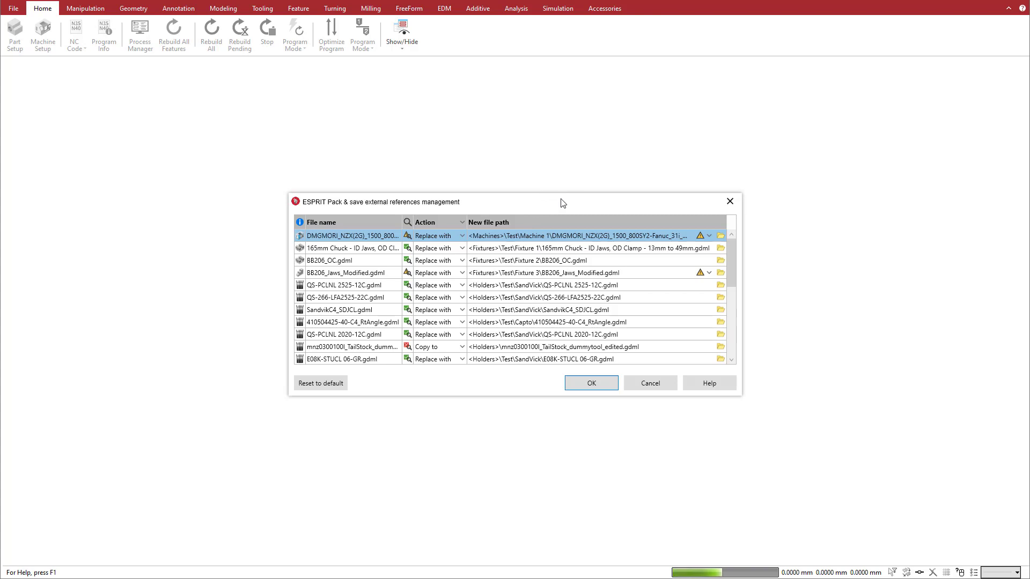
pyautogui.moveTo(729, 253); pyautogui.dragTo(727, 288)
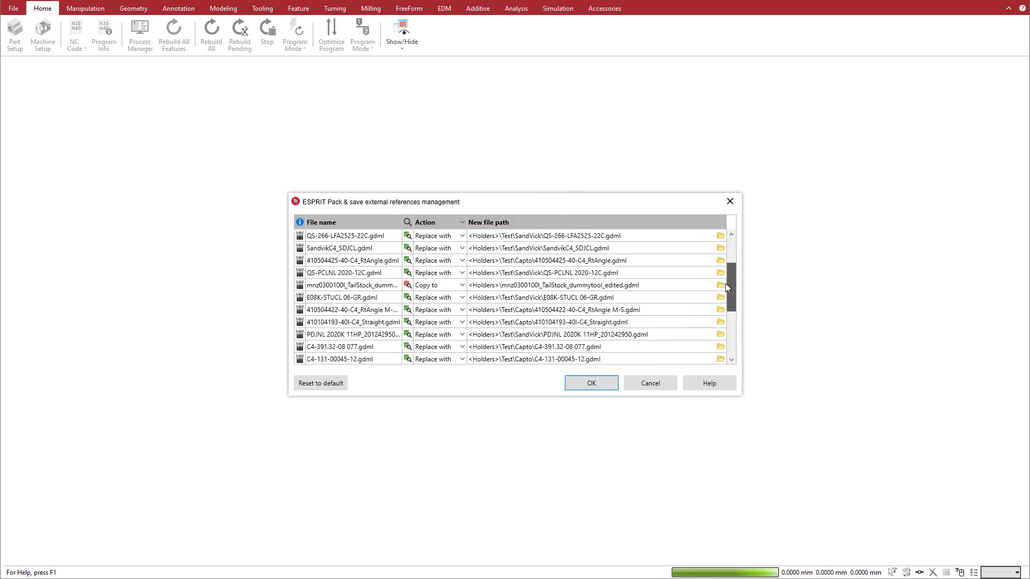
pyautogui.scroll(-2, 725, 288)
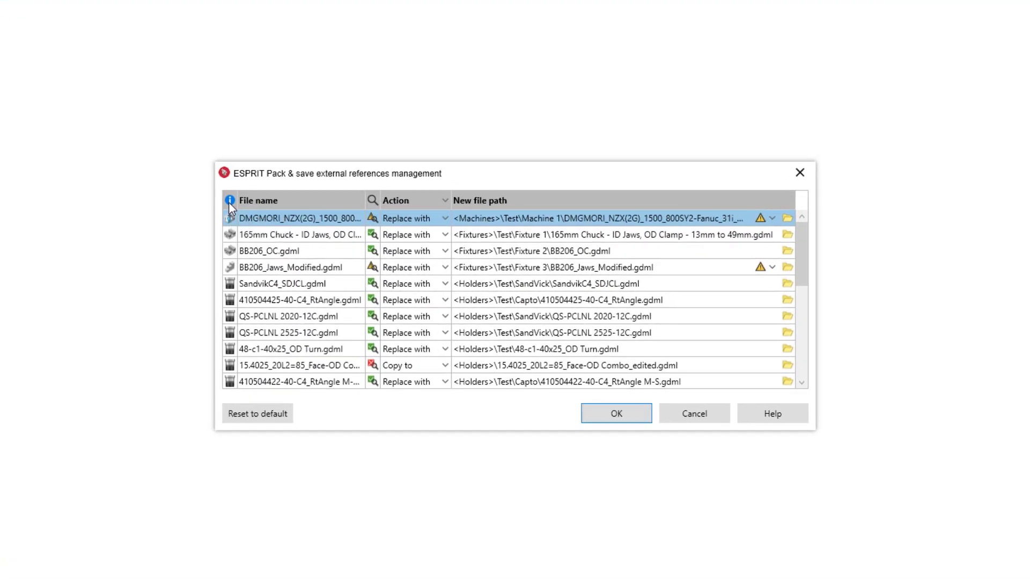
# Sort the references by file name, then by status so warning entries come first
pyautogui.scroll(-2, 256, 207)
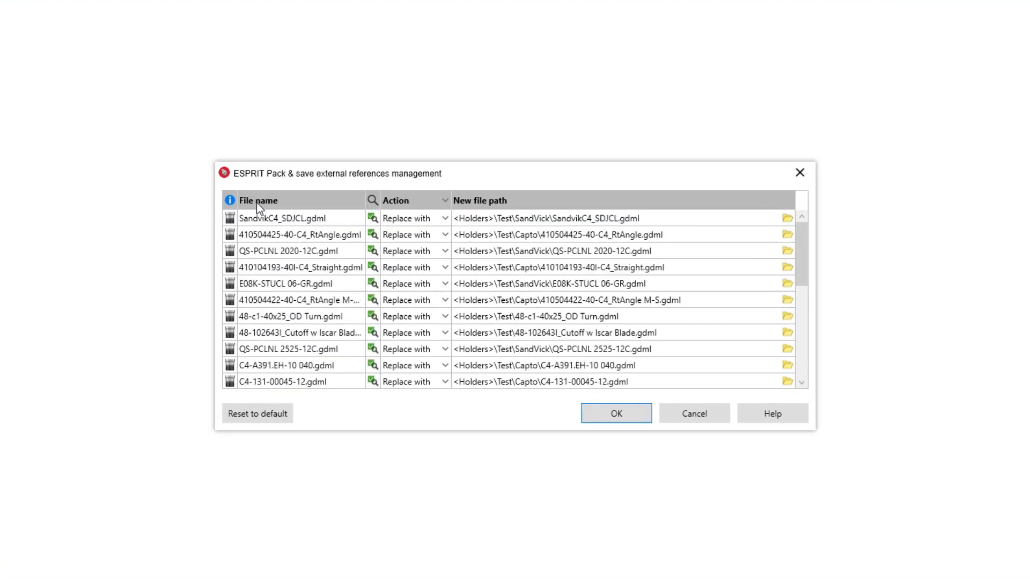
pyautogui.click(266, 202)
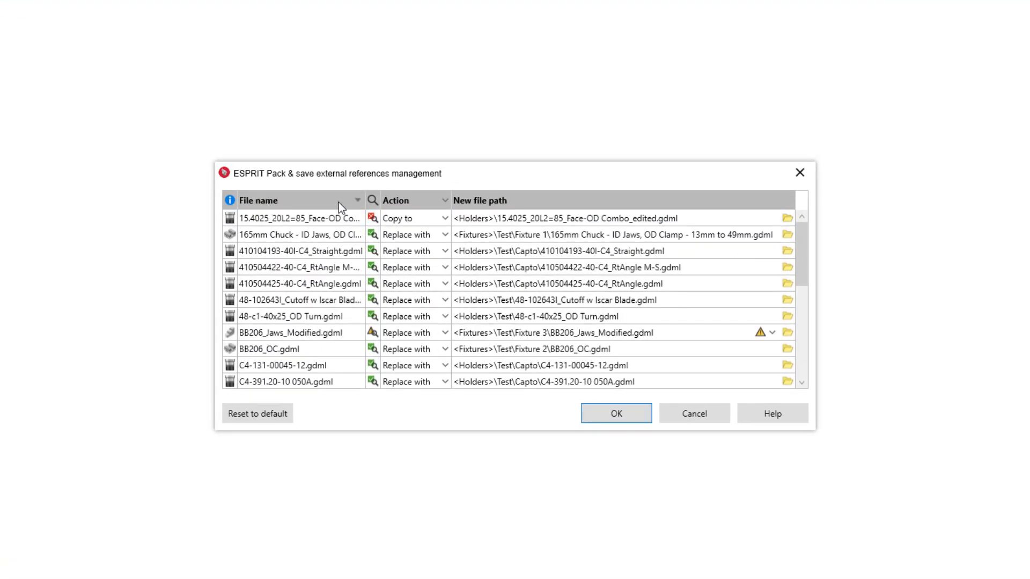
pyautogui.click(374, 202)
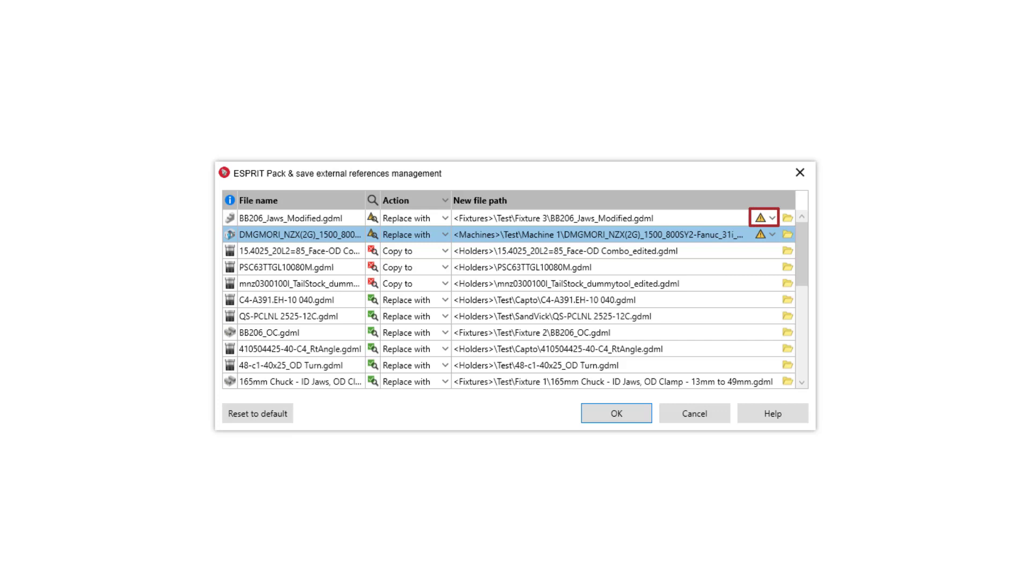
pyautogui.click(444, 201)
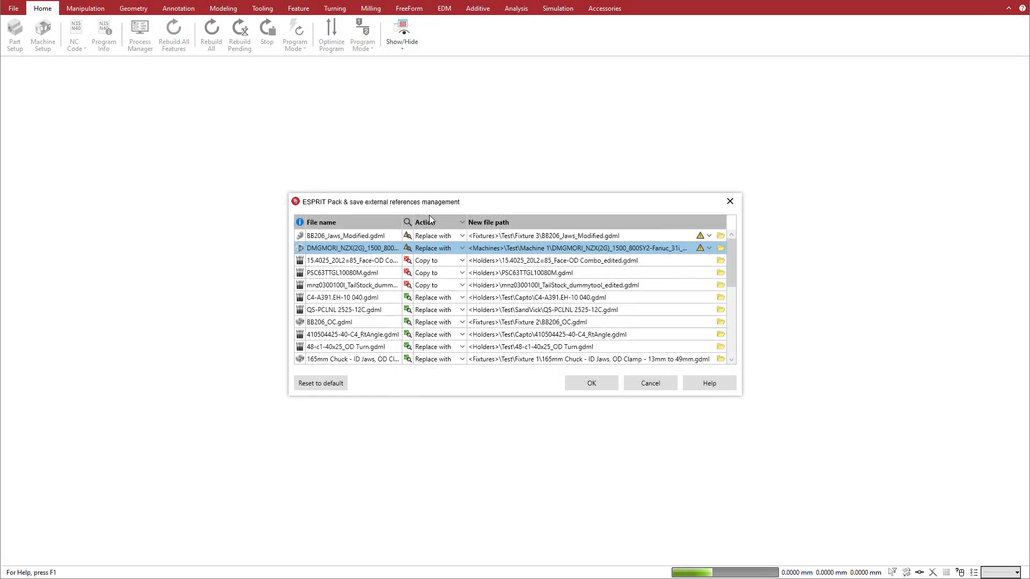
pyautogui.click(376, 236)
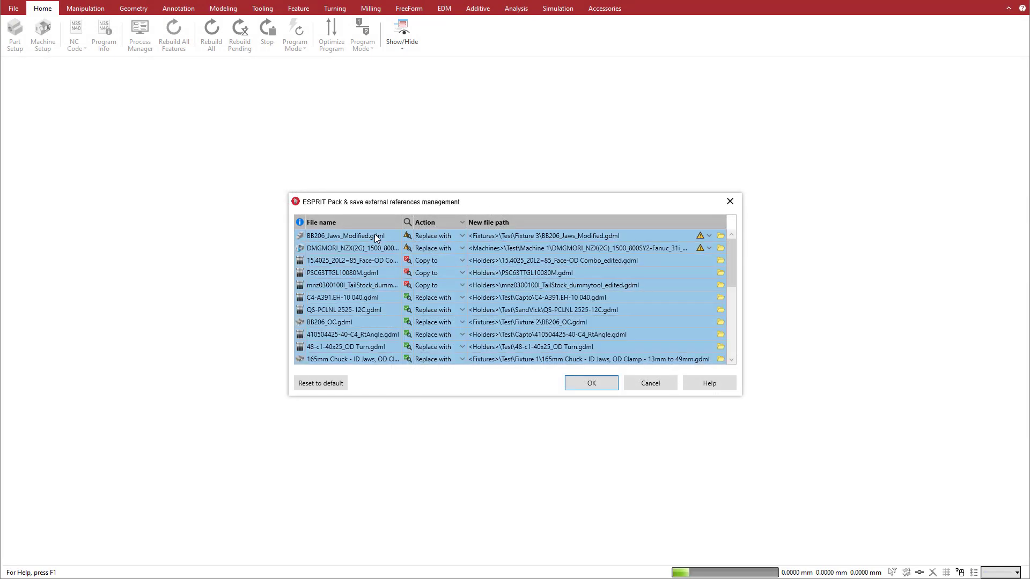
pyautogui.click(373, 262)
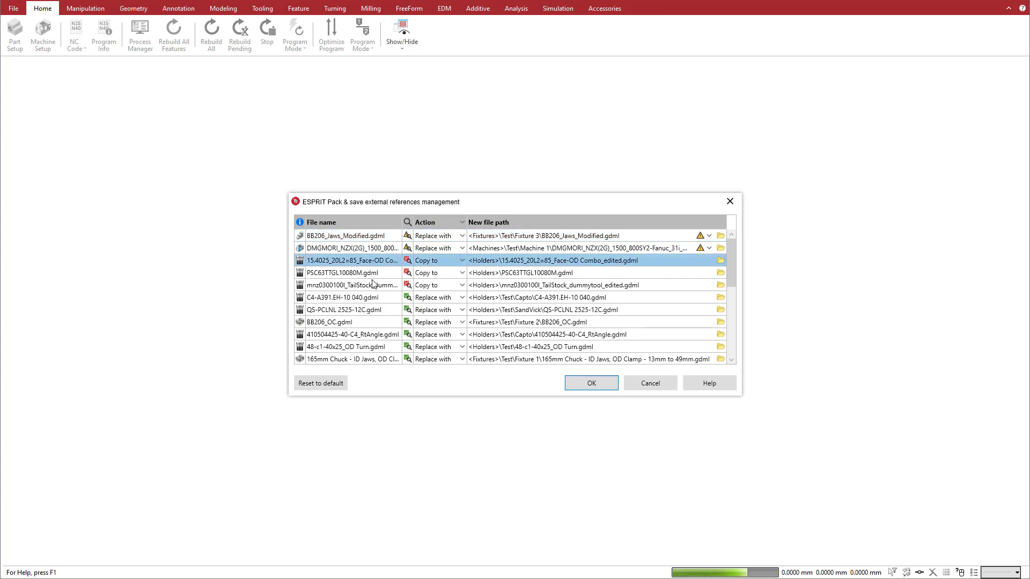
pyautogui.keyDown('ctrl'); pyautogui.click(374, 285); pyautogui.keyUp('ctrl')
pyautogui.keyDown('ctrl'); pyautogui.click(372, 306); pyautogui.keyUp('ctrl')
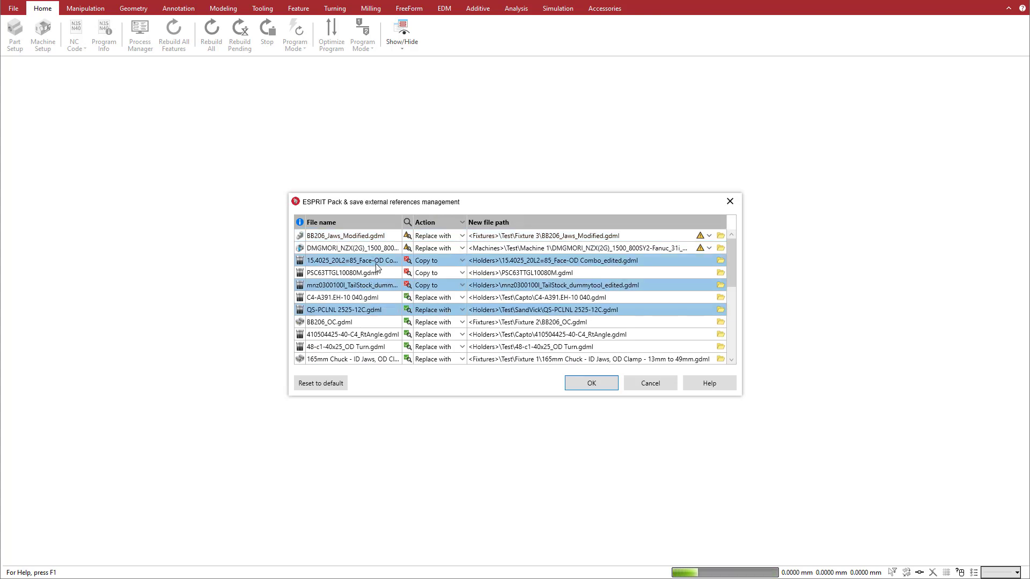
pyautogui.click(378, 266)
pyautogui.keyDown('shift'); pyautogui.click(379, 288); pyautogui.keyUp('shift')
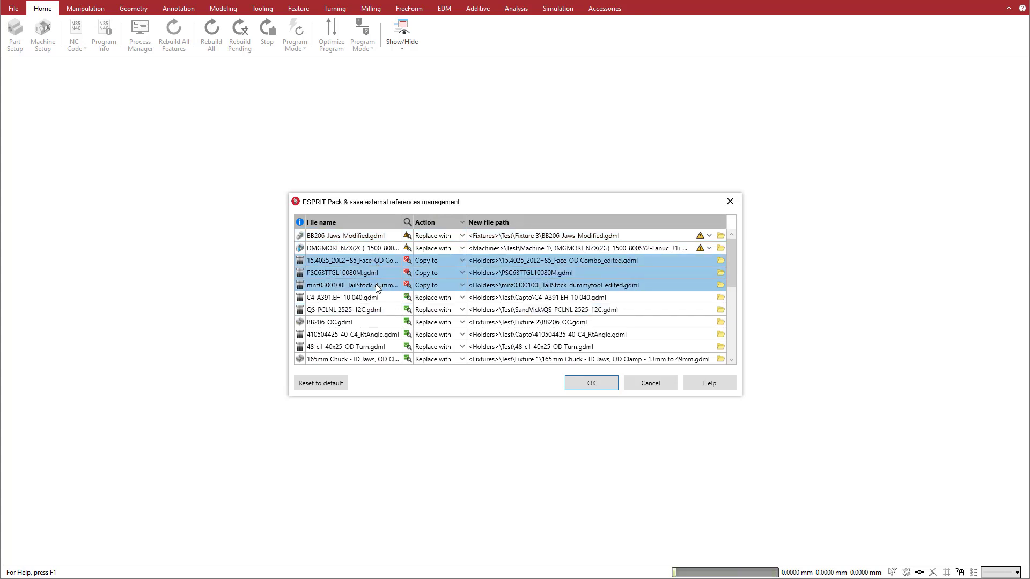
pyautogui.click(461, 223)
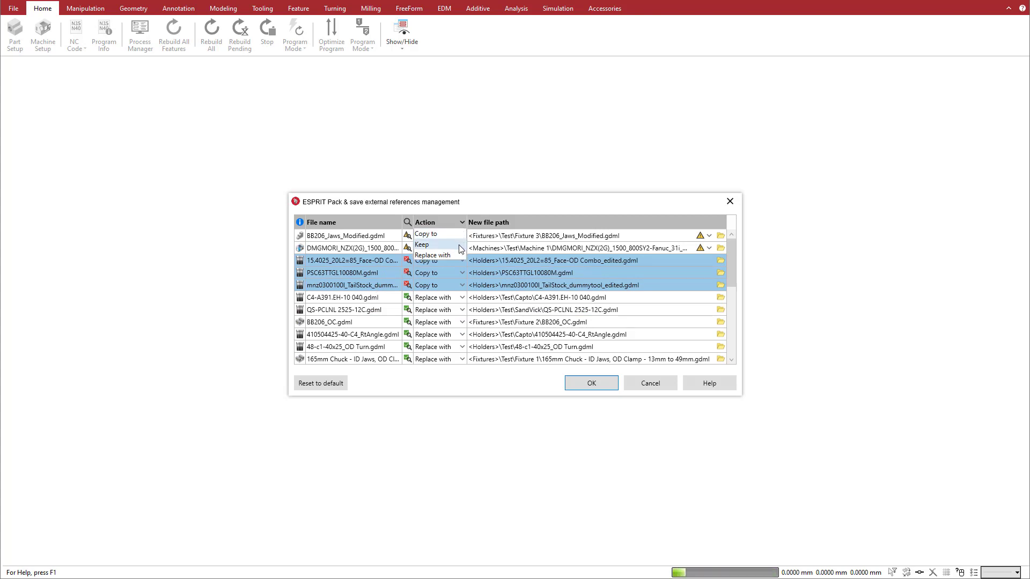
pyautogui.click(460, 245)
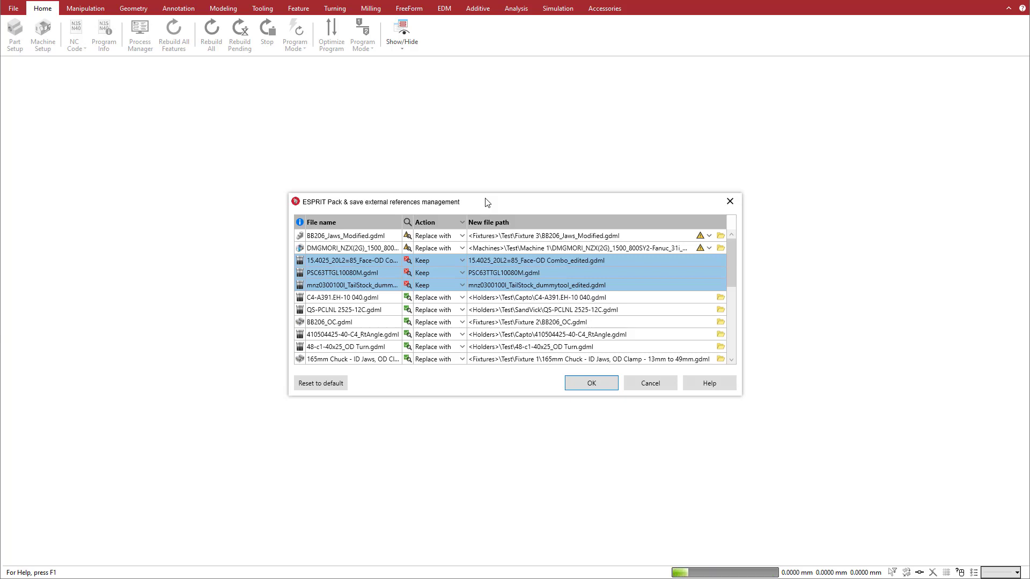
pyautogui.click(335, 384)
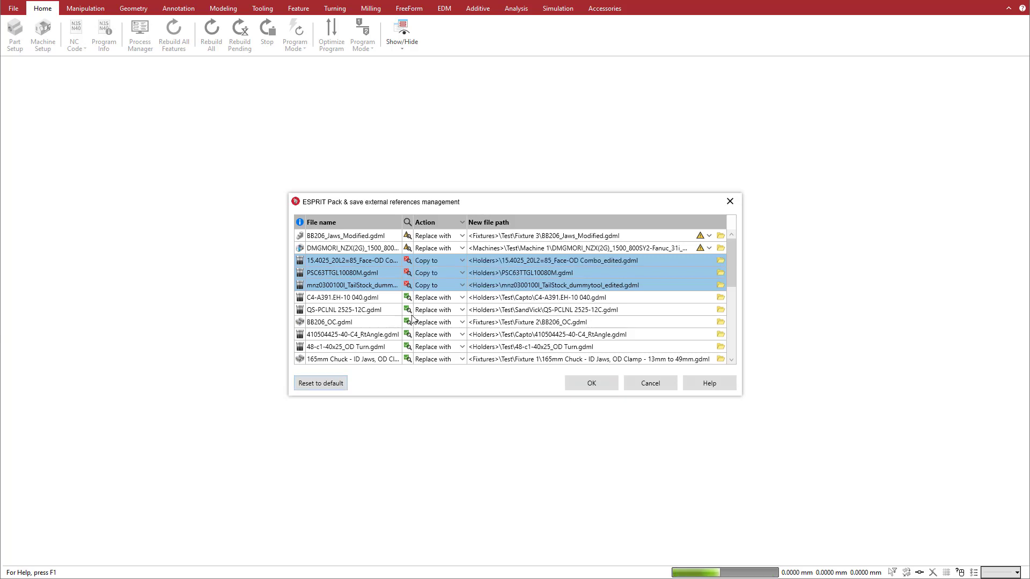
pyautogui.click(407, 222)
pyautogui.click(407, 222)
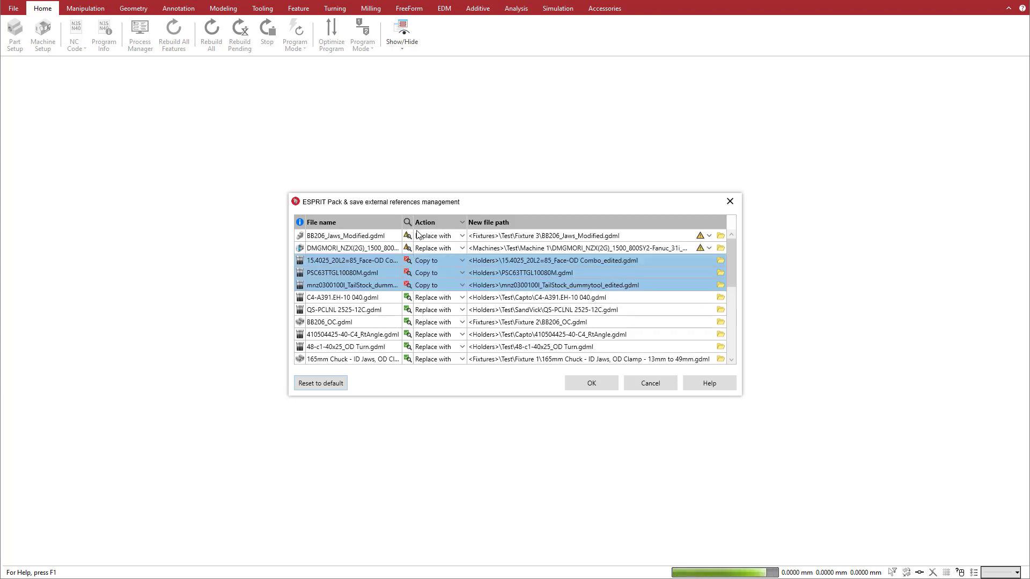
pyautogui.click(419, 236)
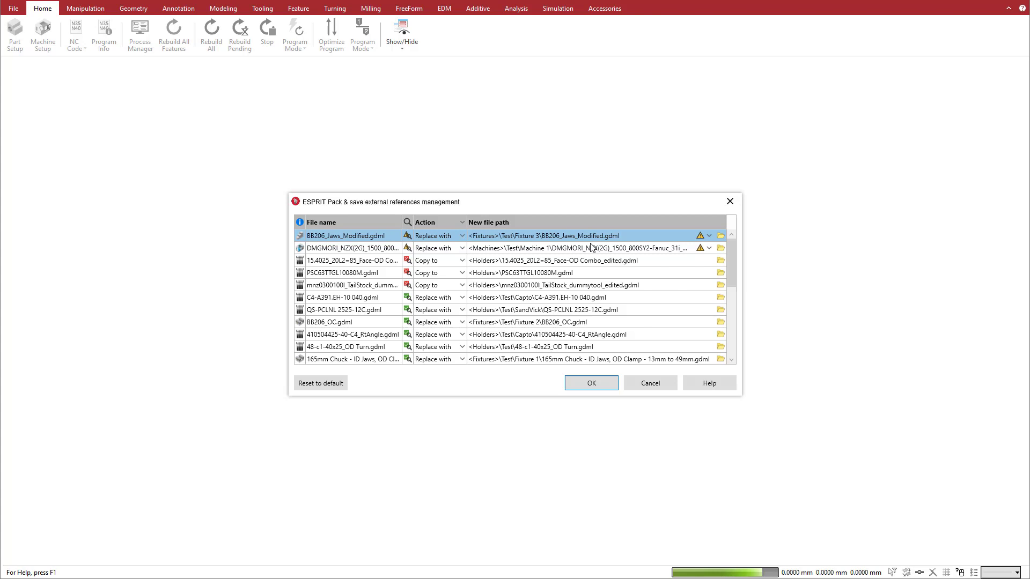
# Change the BB206_Jaws_Modified.gdml reference's action from Replace with to Copy to
pyautogui.click(709, 236)
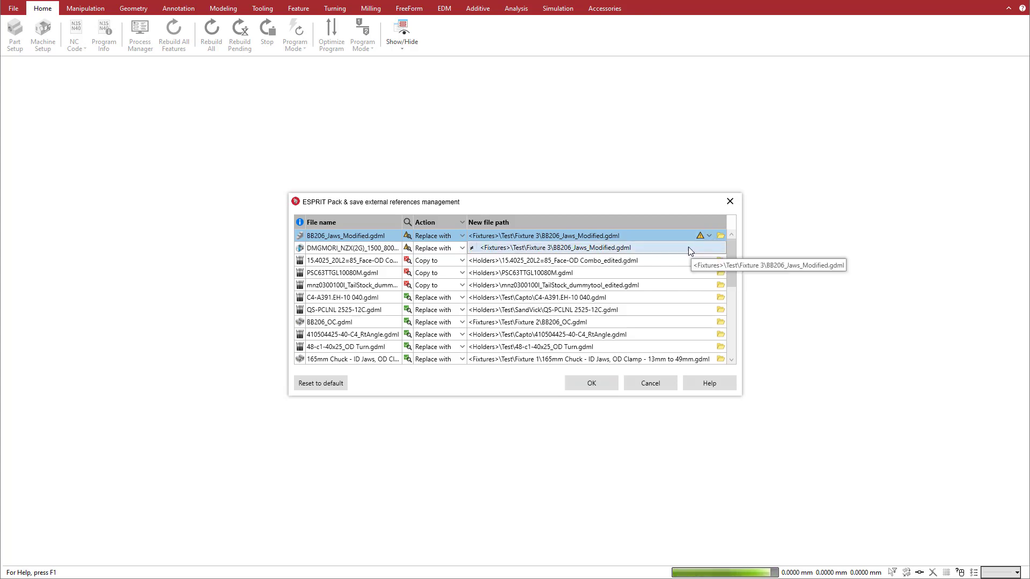
pyautogui.click(461, 237)
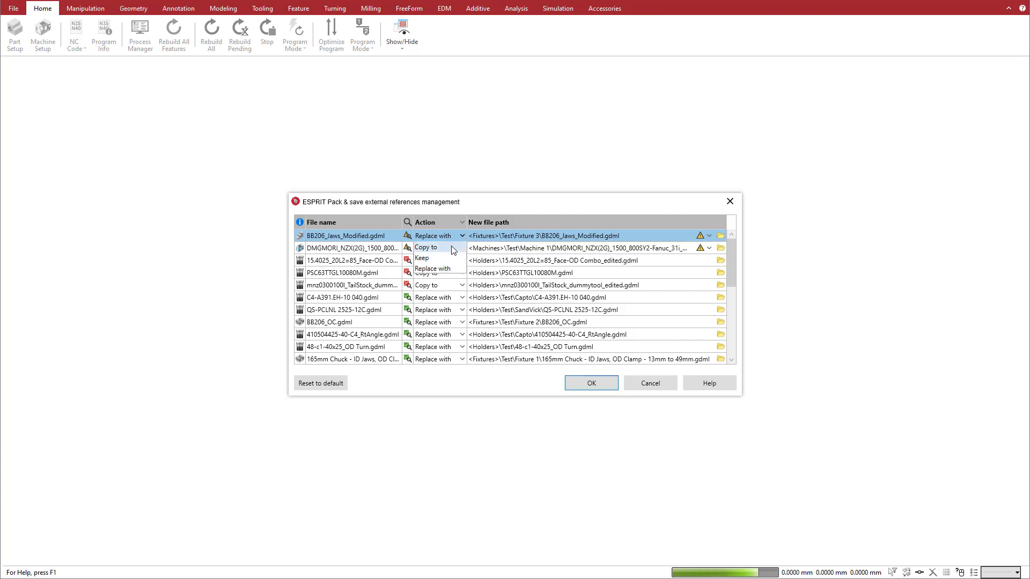
pyautogui.click(452, 247)
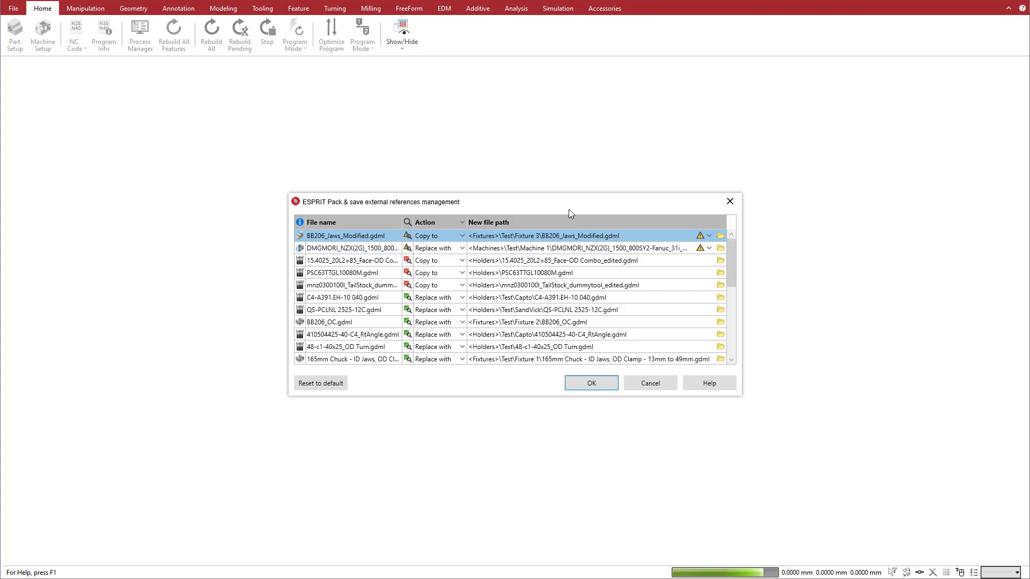
# Save the jaws copy in Fixtures as BB206_Jaws_Date.gdml by replacing 'Modified' with 'Date'
pyautogui.click(720, 236)
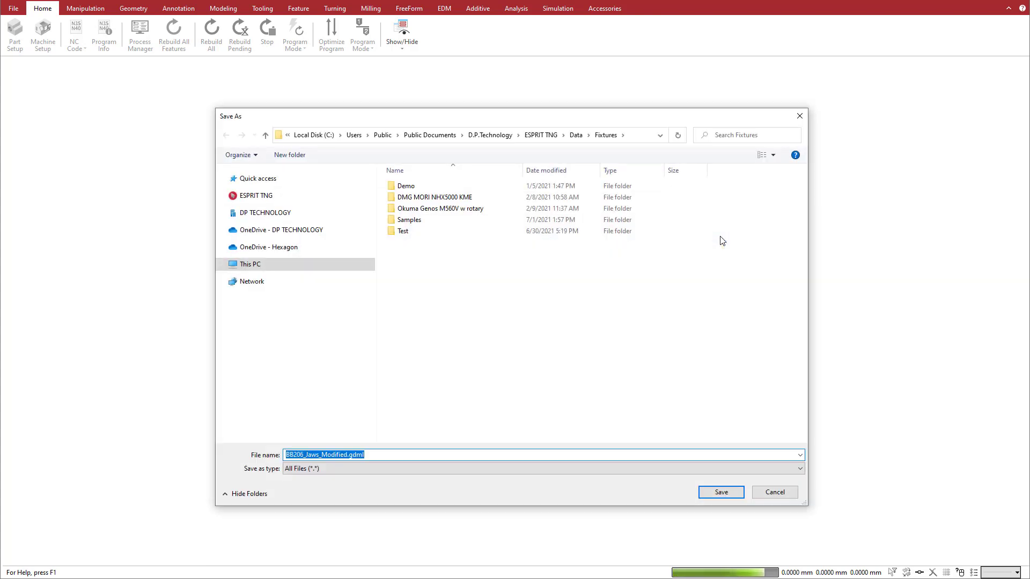
pyautogui.click(344, 455)
pyautogui.doubleClick(344, 455)
pyautogui.write('Date')
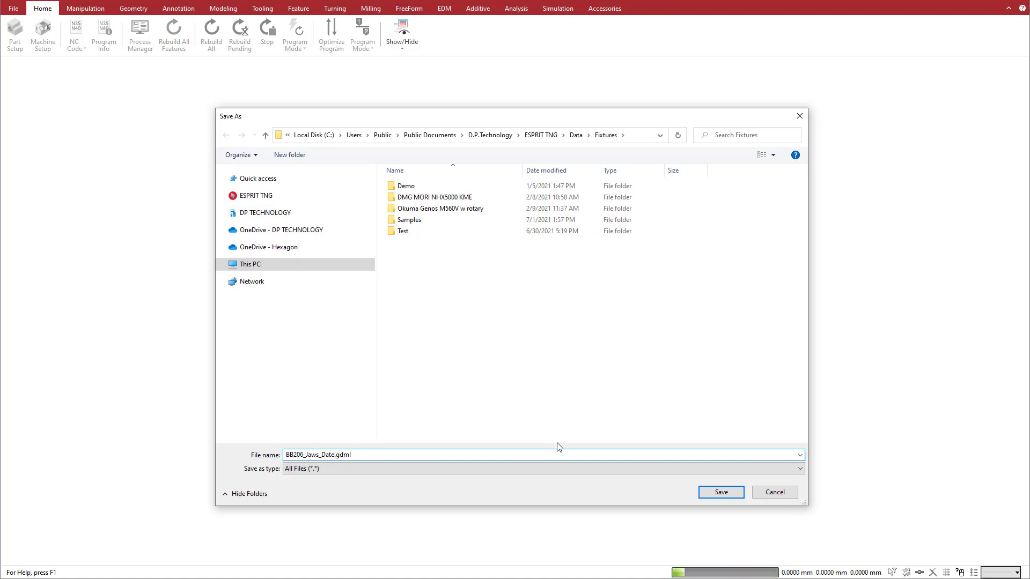
pyautogui.click(721, 492)
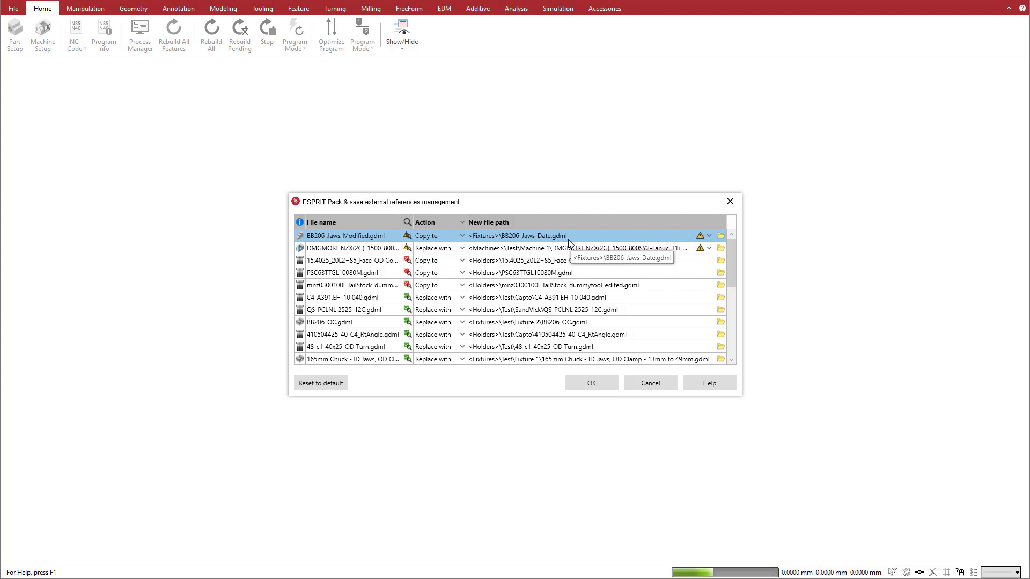
# Set the DMGMORI machine reference's new path to <Machines>\Test\Machine 3
pyautogui.click(387, 250)
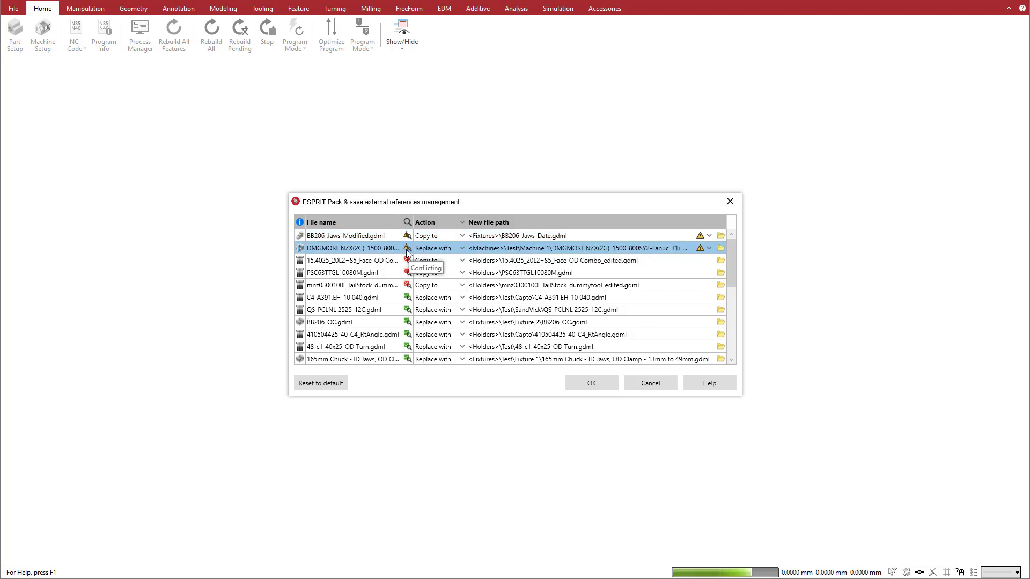
pyautogui.click(709, 247)
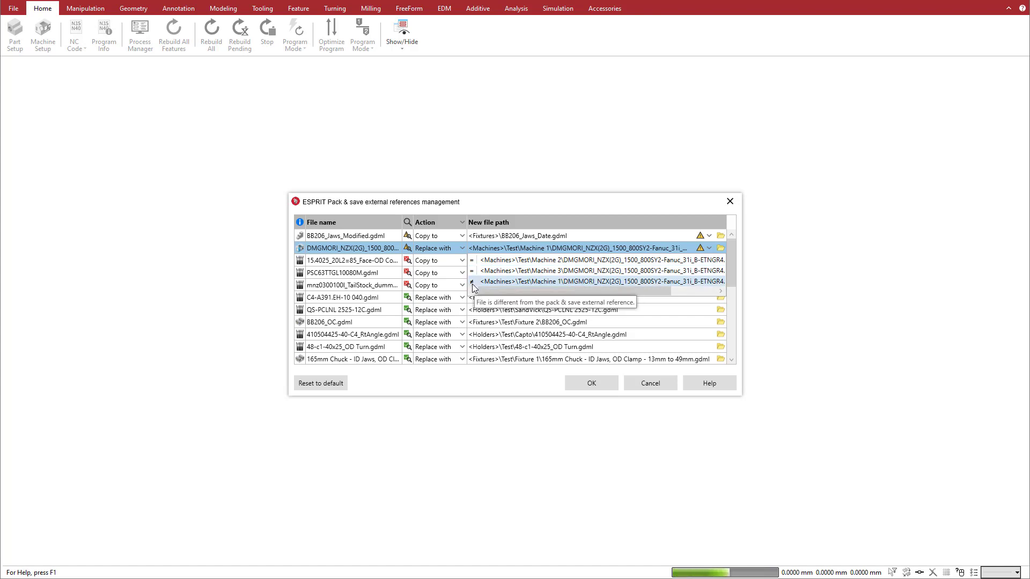
pyautogui.click(451, 247)
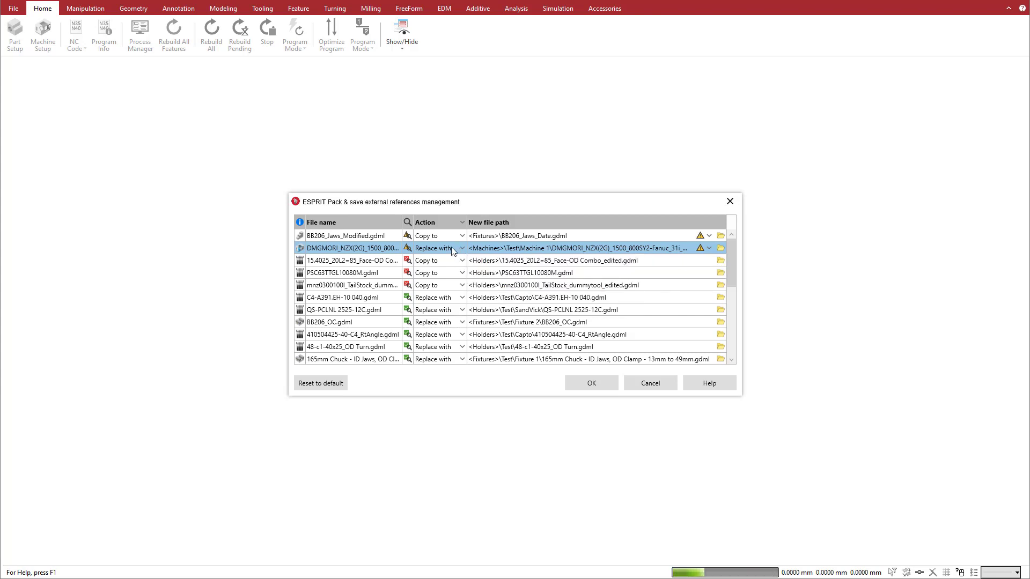
pyautogui.click(709, 248)
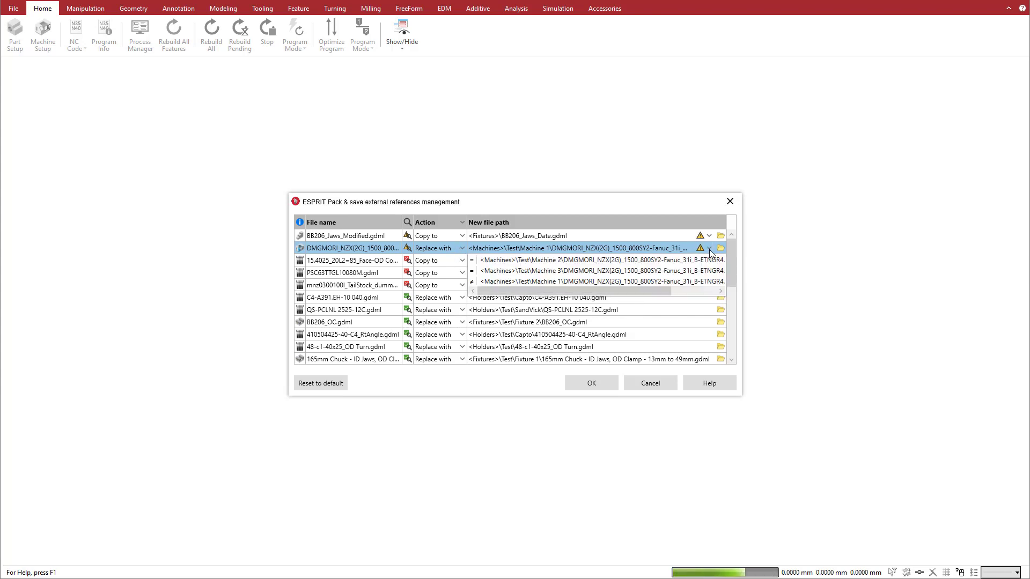
pyautogui.click(563, 272)
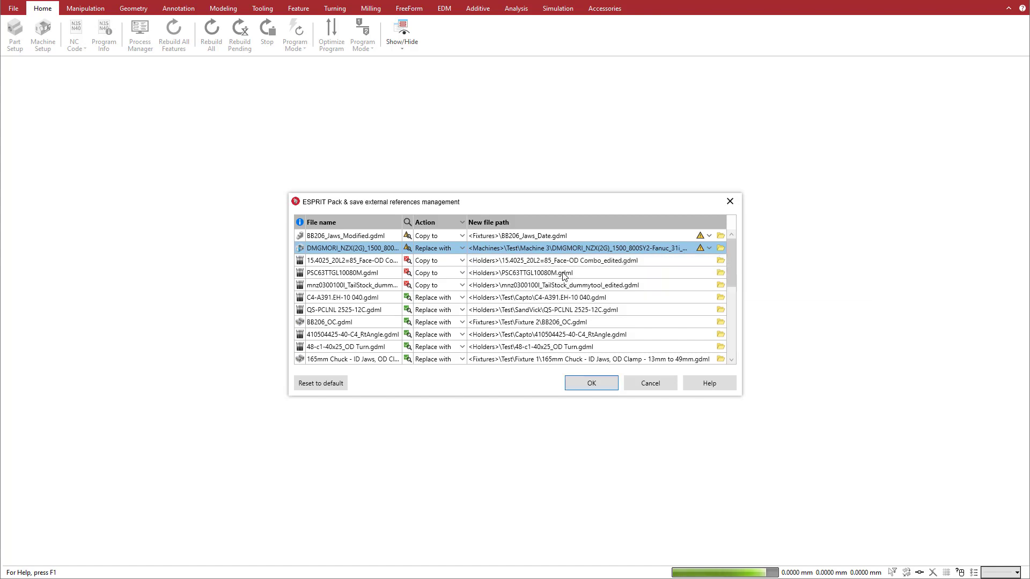
# Select the three Copy to holder references and set their action to Keep
pyautogui.click(440, 263)
pyautogui.keyDown('shift'); pyautogui.click(380, 283); pyautogui.keyUp('shift')
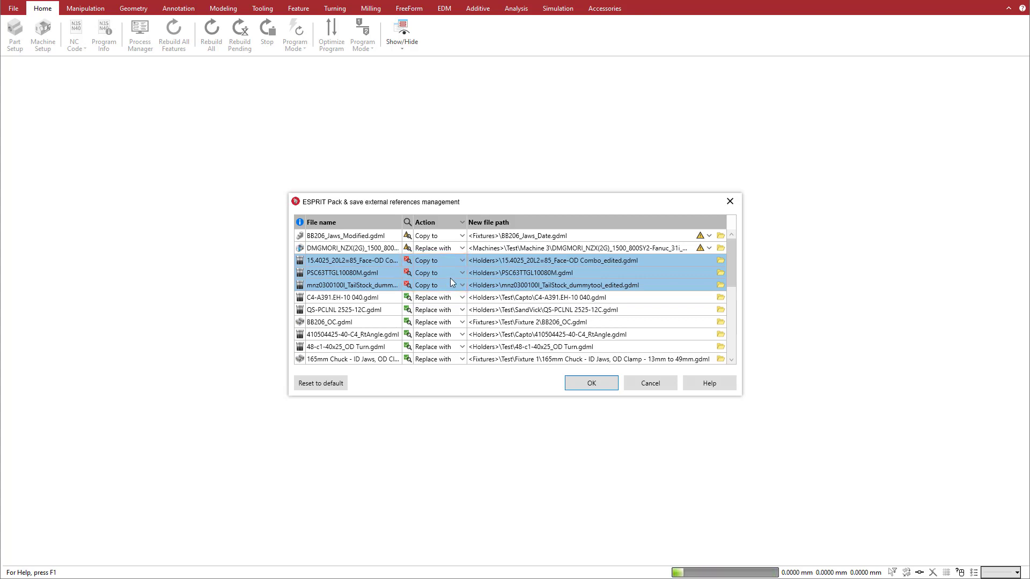
pyautogui.click(462, 223)
pyautogui.click(455, 245)
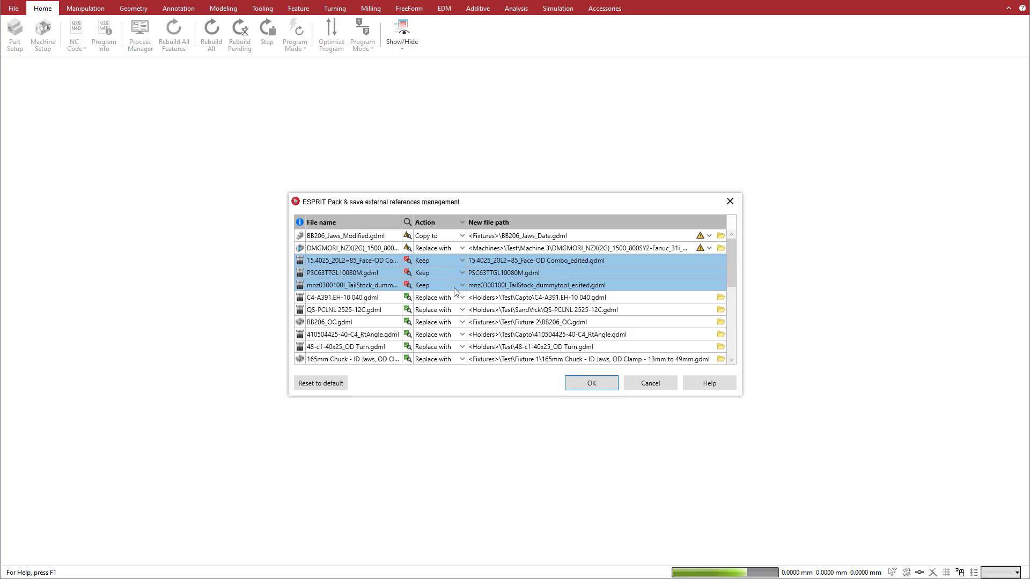
# Briefly switch the three holders to Replace with, then return them to Keep
pyautogui.click(462, 222)
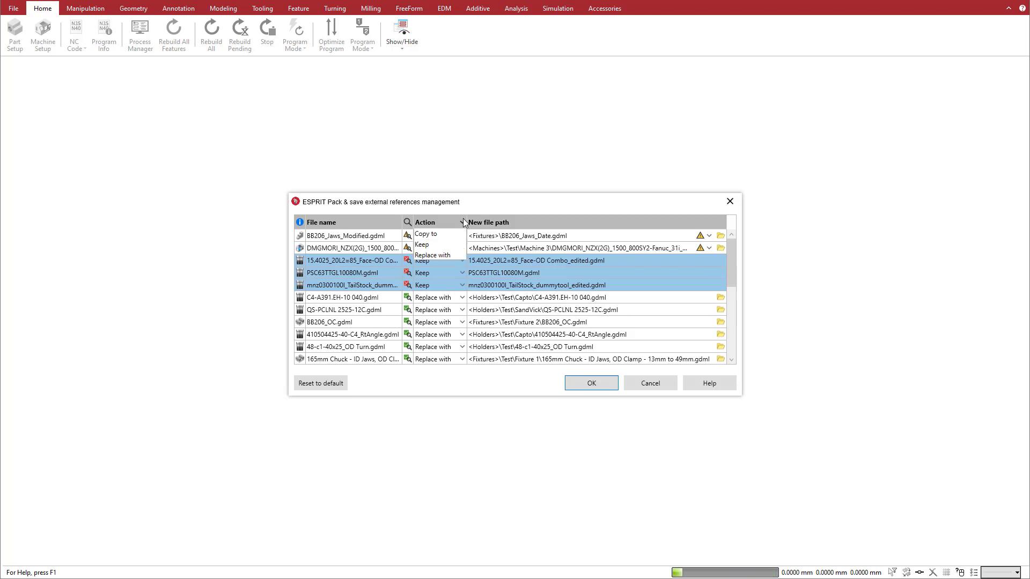
pyautogui.click(453, 256)
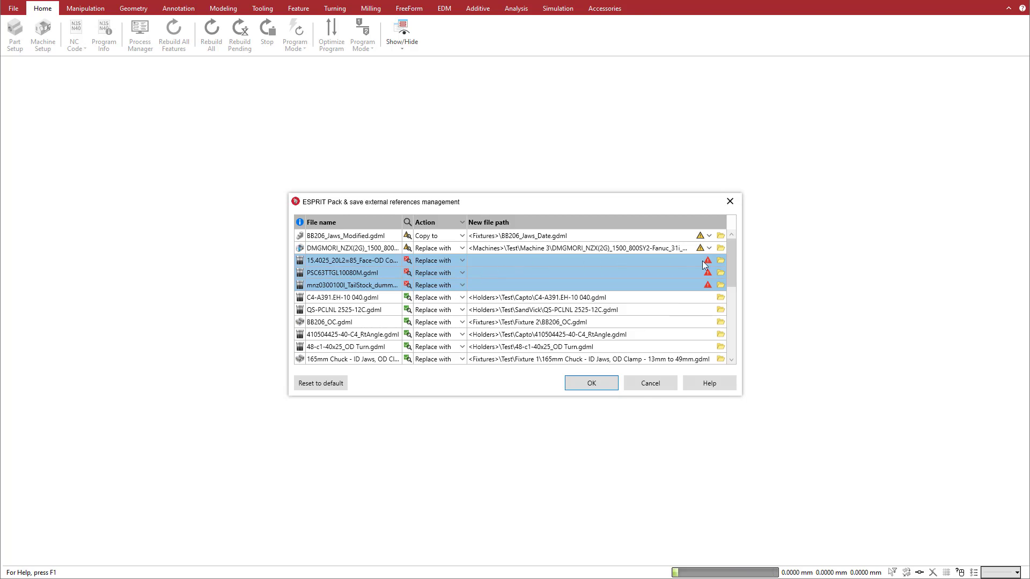
pyautogui.moveTo(707, 265)
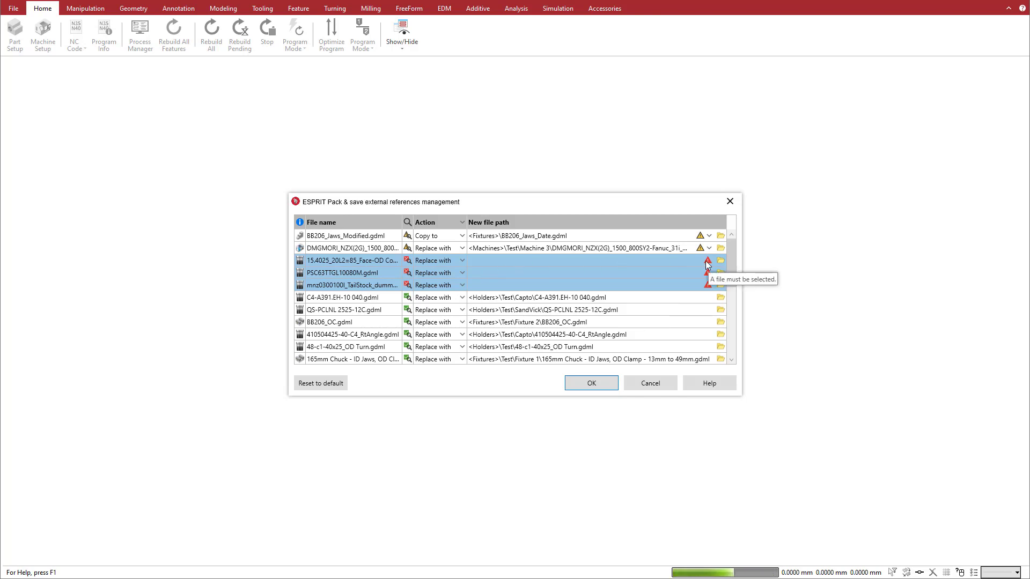
pyautogui.click(462, 222)
pyautogui.click(448, 232)
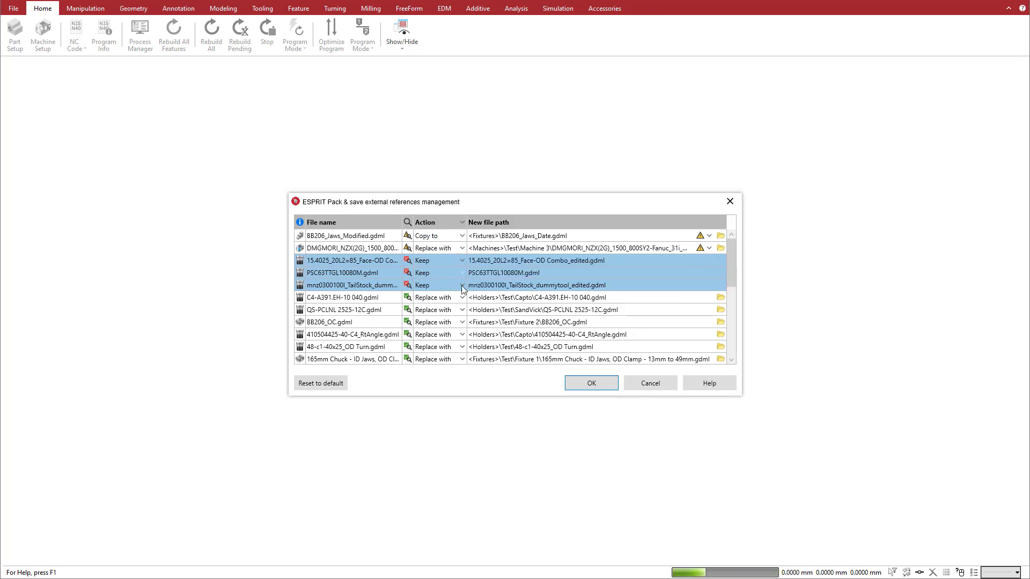
pyautogui.click(664, 296)
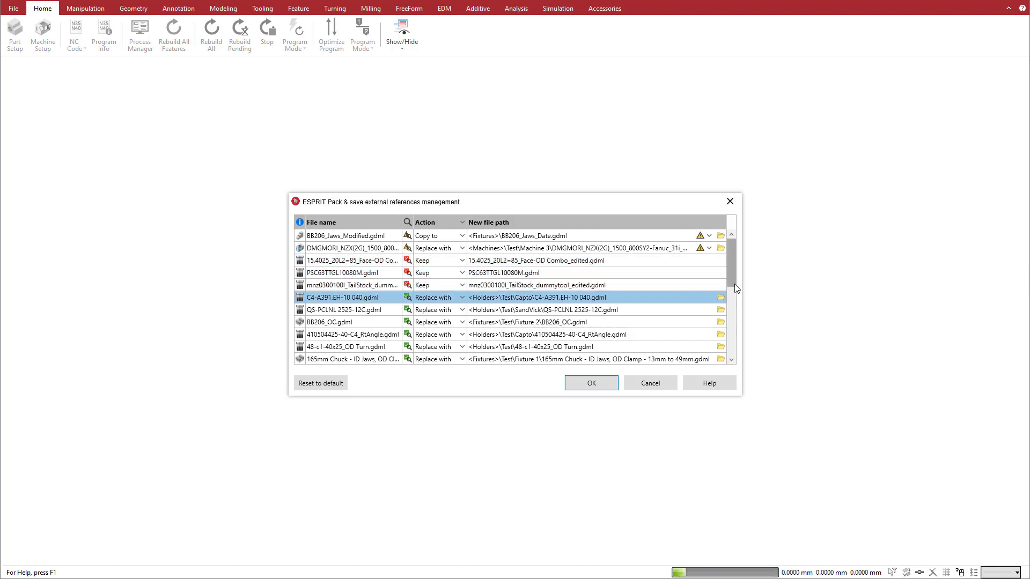
pyautogui.scroll(-7, 734, 293)
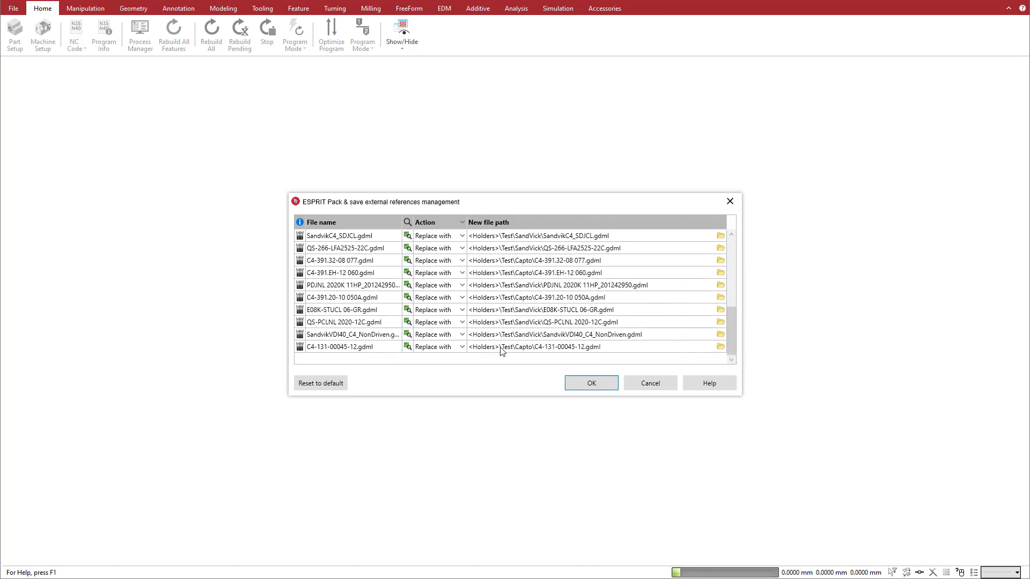
pyautogui.keyDown('shift'); pyautogui.click(373, 348); pyautogui.keyUp('shift')
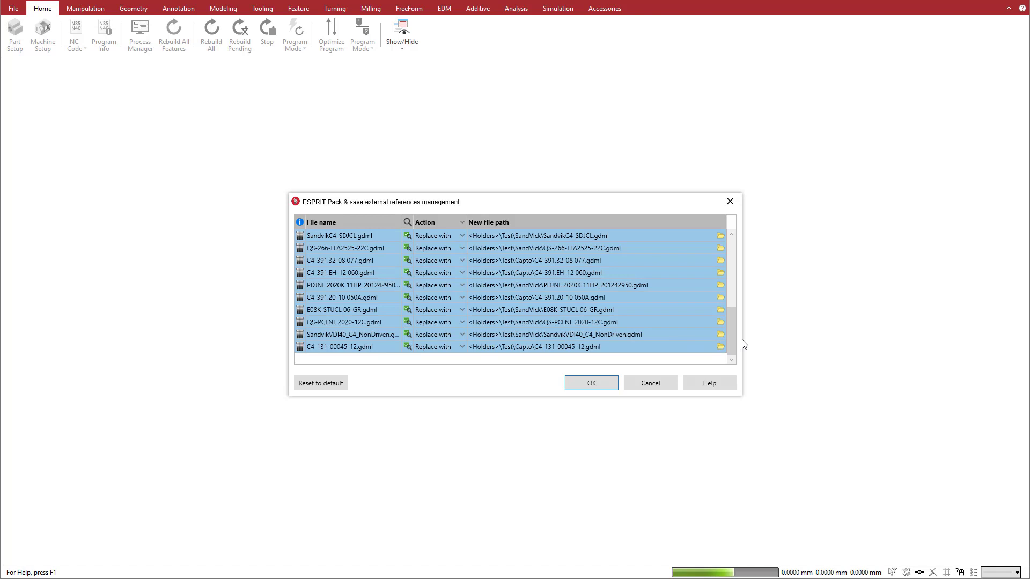
pyautogui.moveTo(735, 340); pyautogui.dragTo(747, 268)
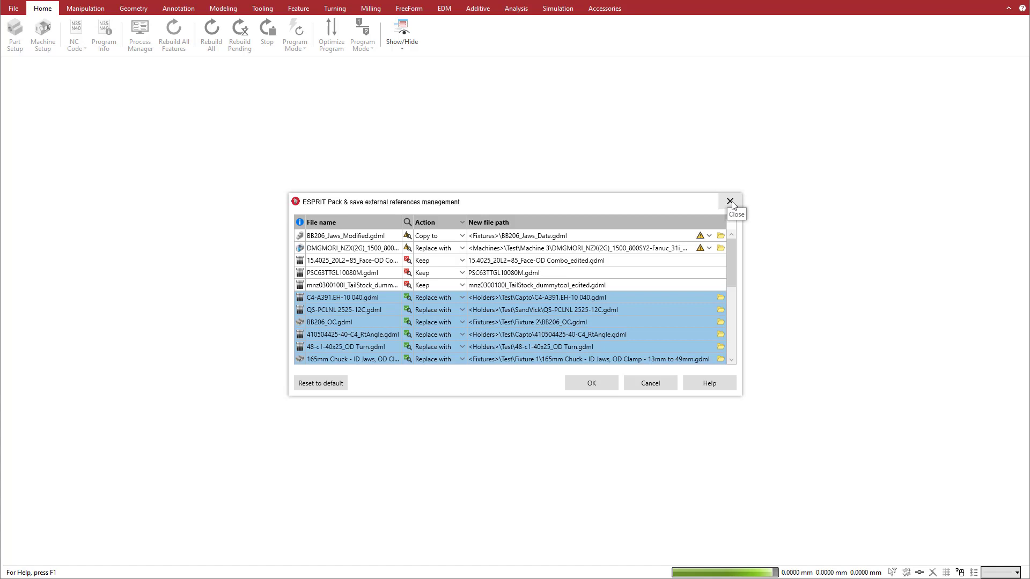
pyautogui.click(576, 236)
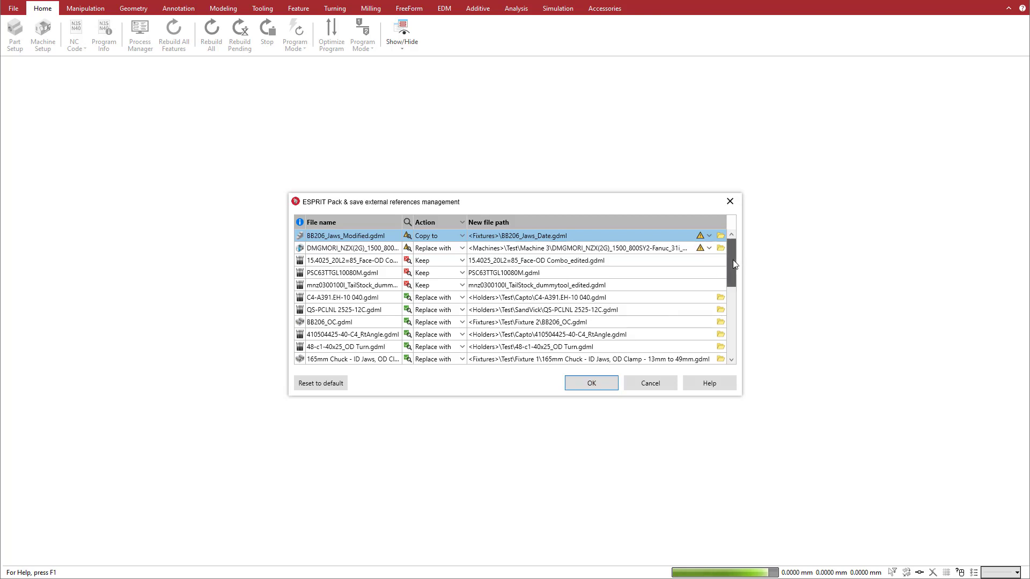
pyautogui.moveTo(733, 260)
pyautogui.mouseDown()
pyautogui.moveTo(728, 340)
pyautogui.moveTo(730, 256)
pyautogui.mouseUp()
pyautogui.click(300, 222)
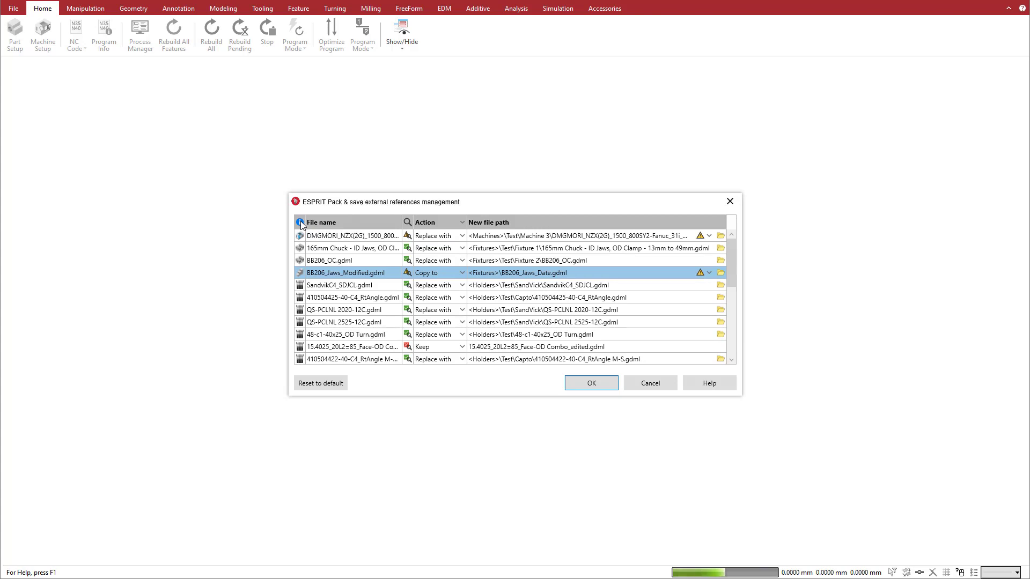
pyautogui.click(408, 222)
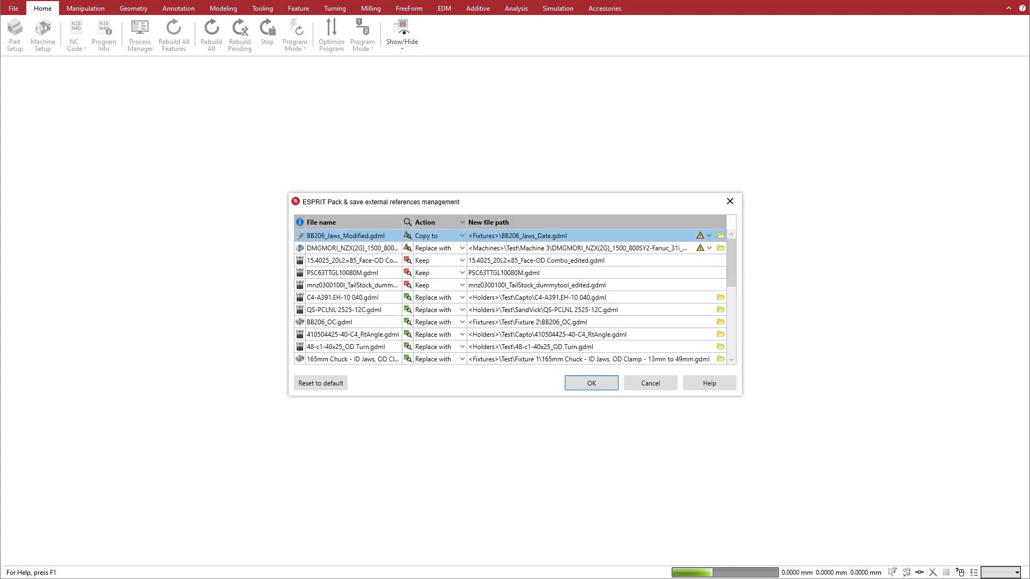